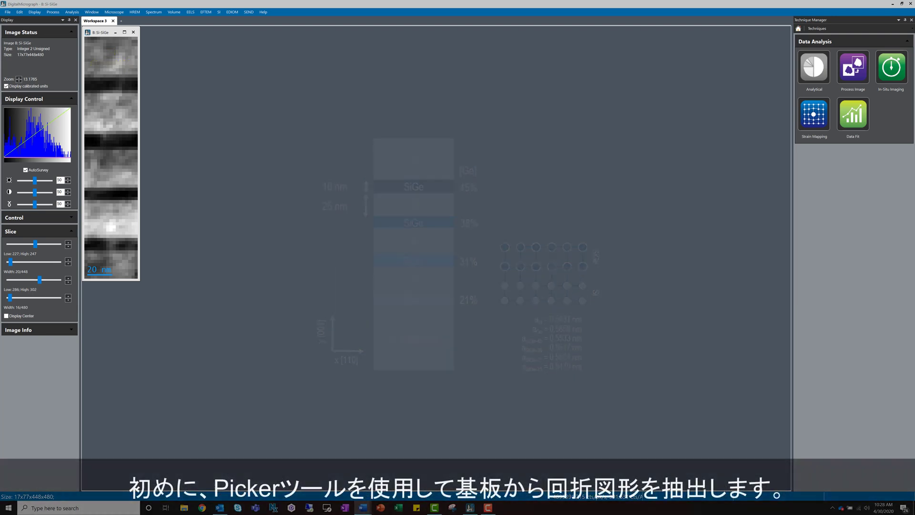
right_click(97, 57)
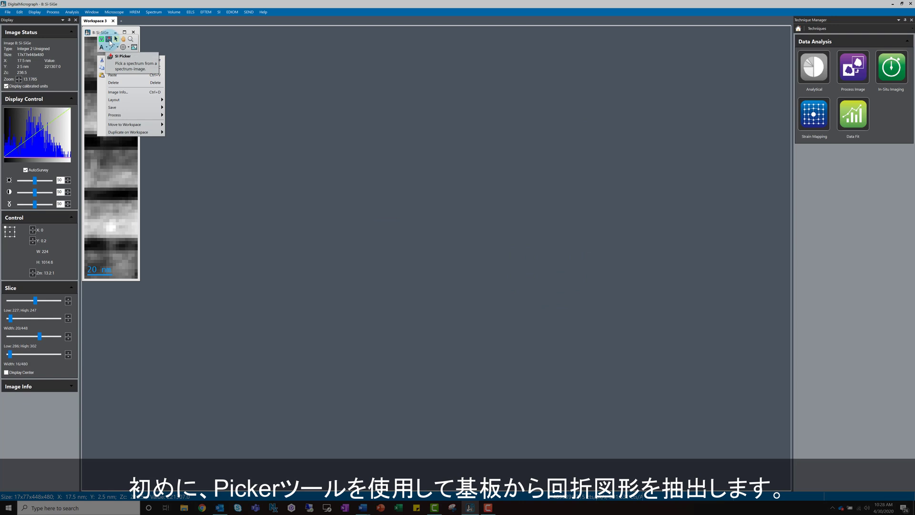
click(109, 41)
click(109, 63)
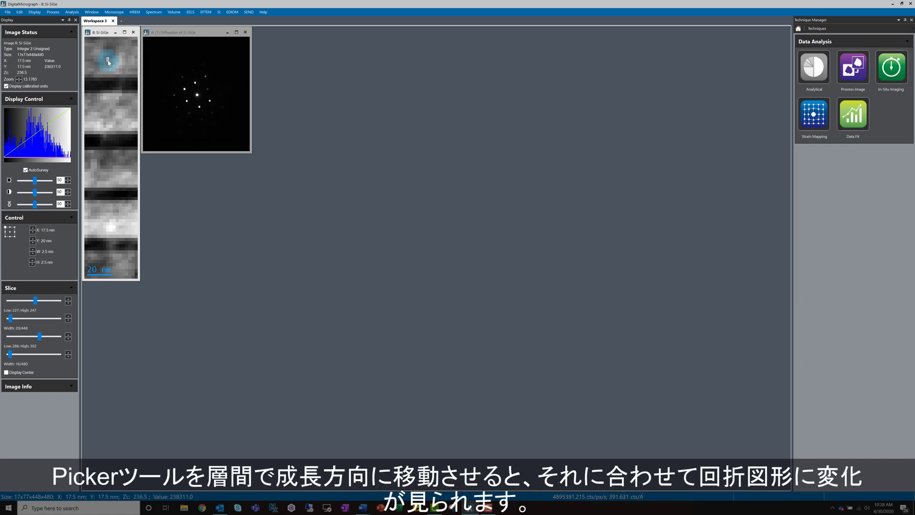
mouse_move(109, 61)
mouse_down()
mouse_move(113, 250)
mouse_move(114, 57)
mouse_up()
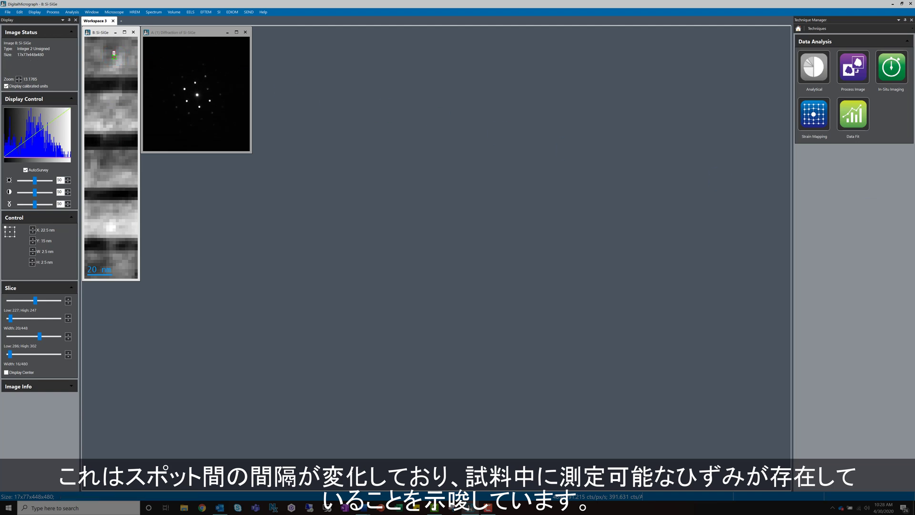
Step: Close the diffraction pattern window and open the Strain Mapping technique
click(244, 36)
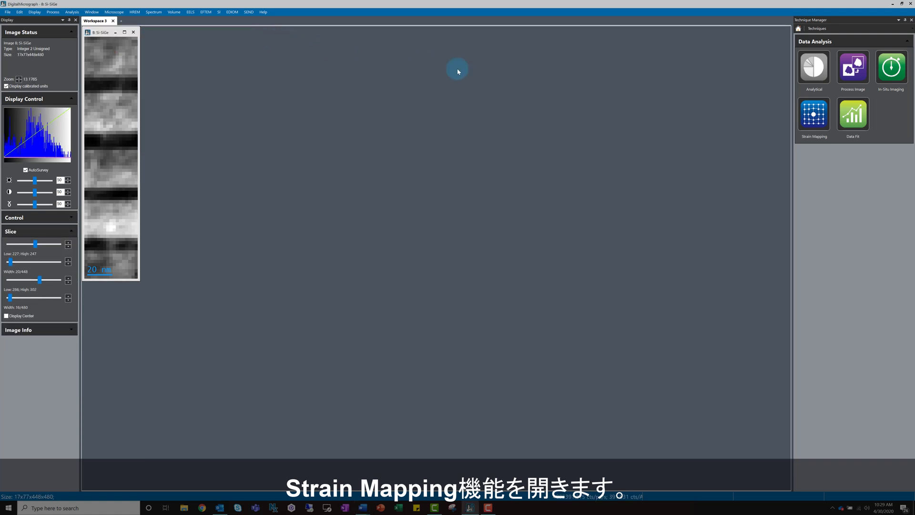
click(815, 127)
click(816, 126)
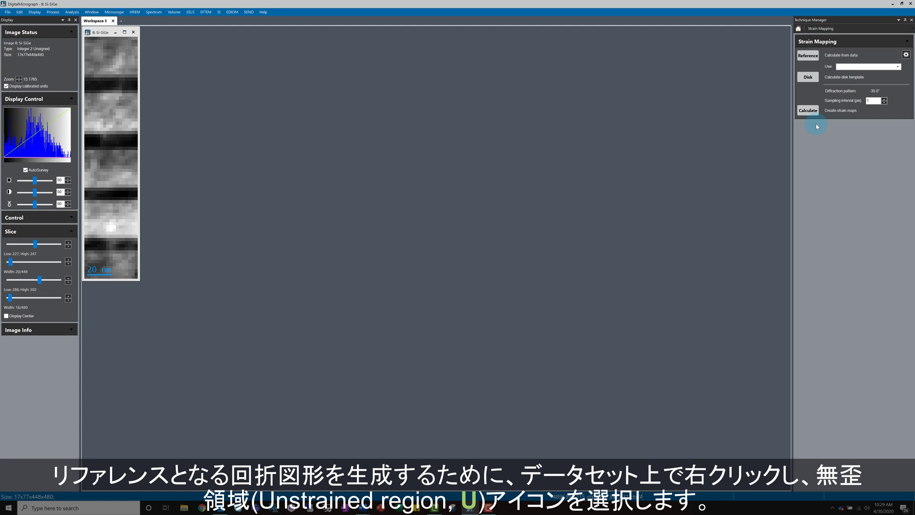
Step: Mark a 35 × 15 nm Unstrained region over the substrate at the image top
right_click(118, 62)
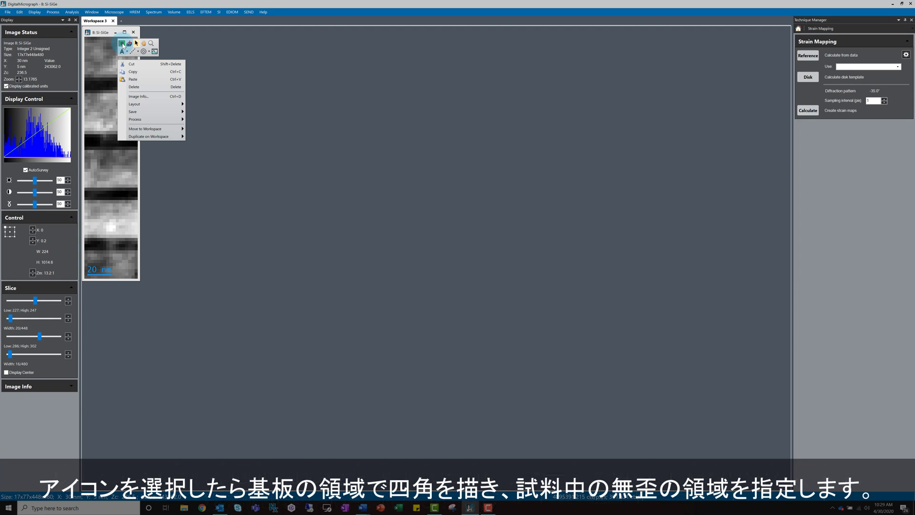
click(123, 46)
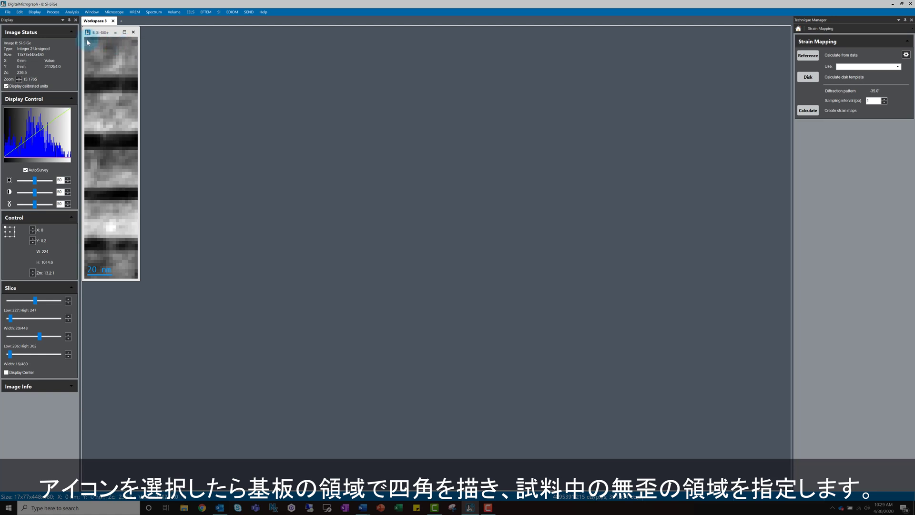
drag(87, 42, 127, 57)
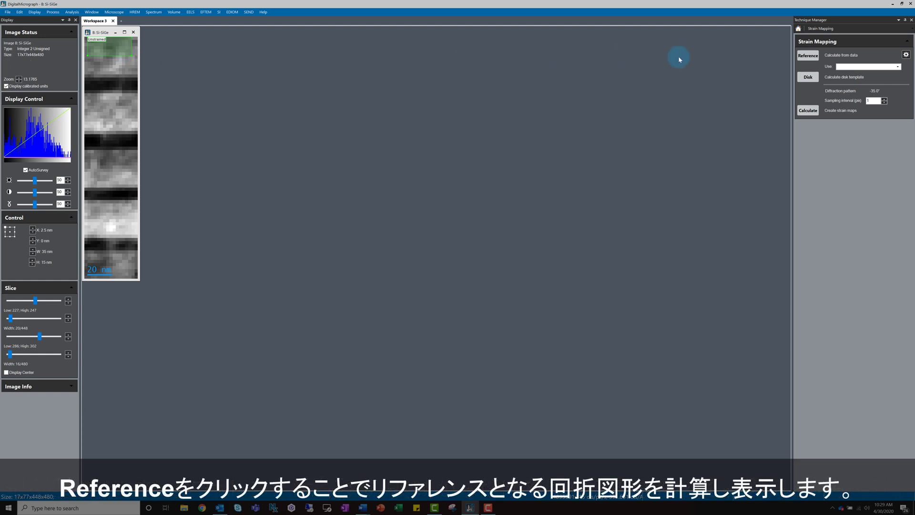
Step: Calculate the reference diffraction pattern from the unstrained region and move its window right
click(814, 59)
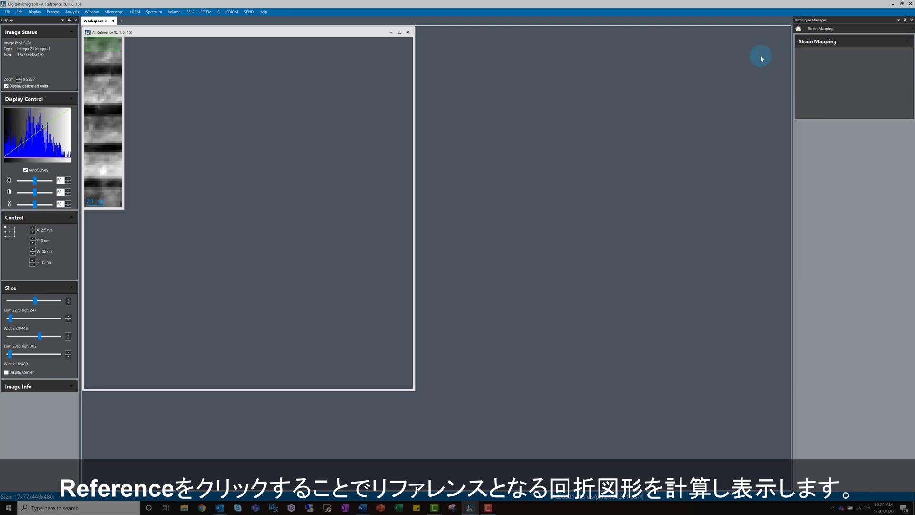
drag(153, 34, 194, 36)
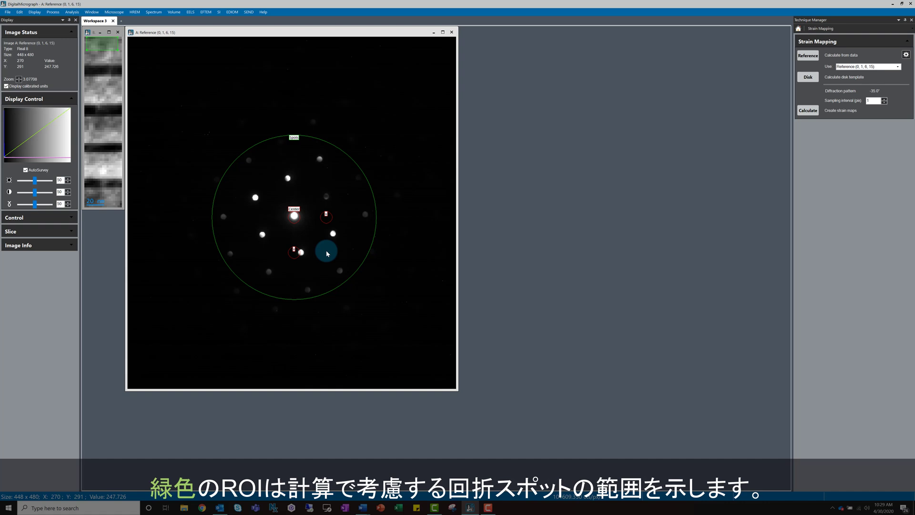
Step: Enlarge the Center marker on the central disk to radius 11, leaving a margin
drag(296, 217, 300, 224)
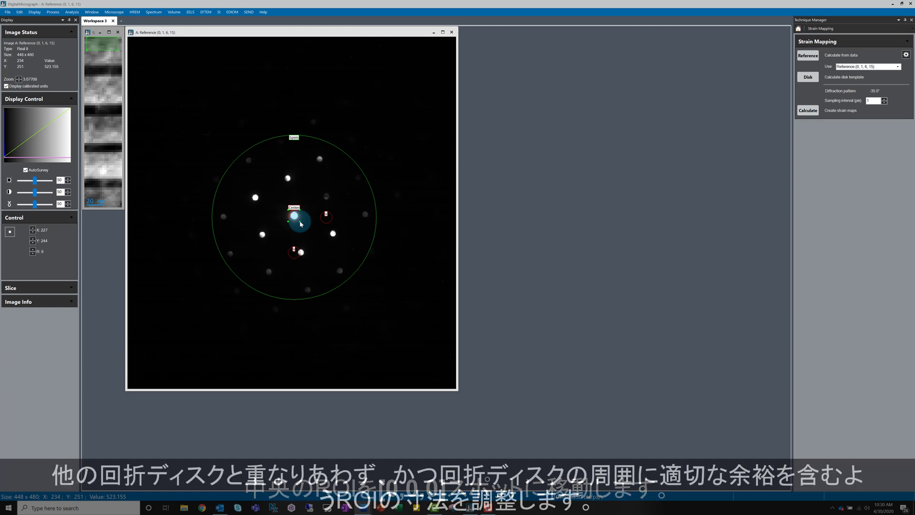
drag(301, 224, 301, 224)
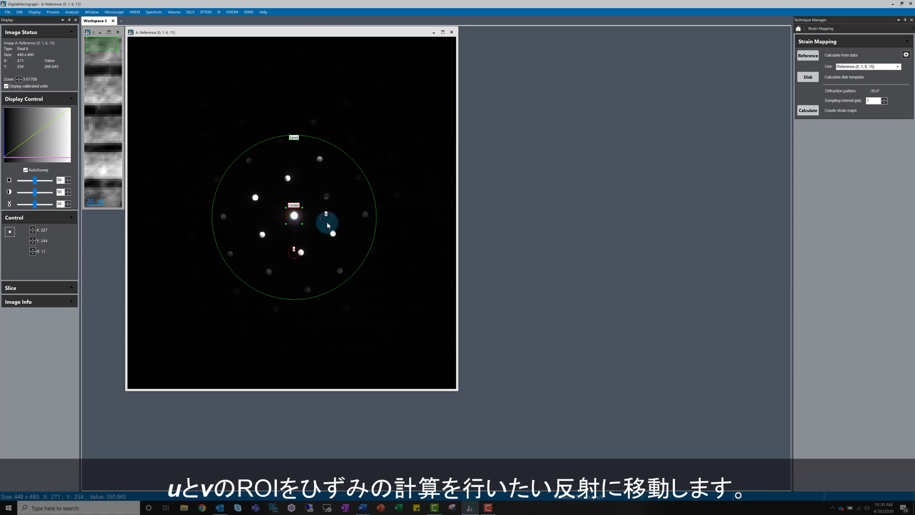
Step: Place the u marker, slightly enlarged, on the upper spot and the v marker right of centre
drag(328, 225, 320, 166)
click(317, 159)
drag(325, 166, 327, 167)
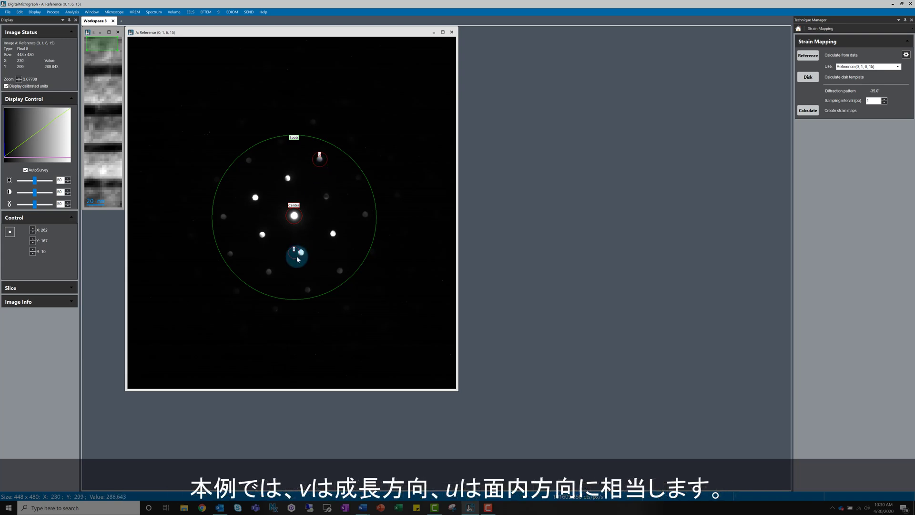
drag(298, 259, 336, 240)
click(341, 242)
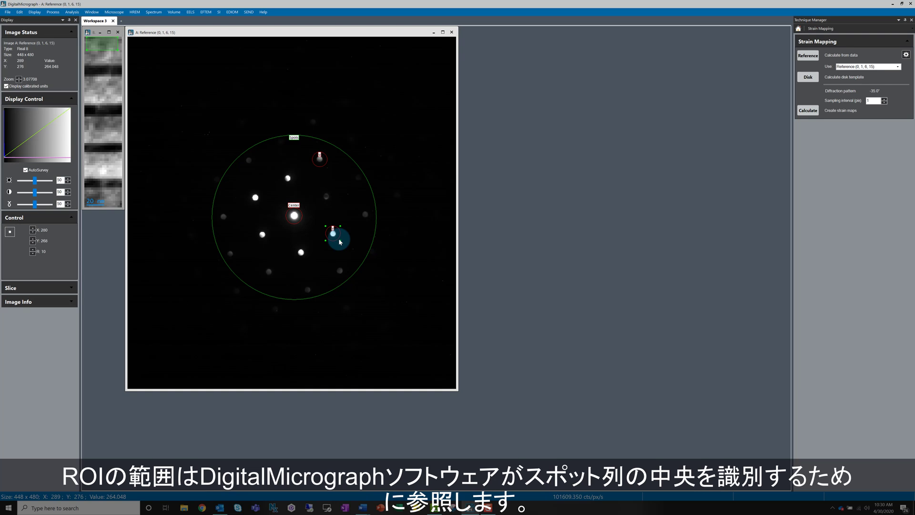
Step: Raise the display gamma to 54 and enlarge the green Spots circle to include more spots
click(196, 261)
drag(35, 205, 38, 207)
click(189, 248)
click(339, 286)
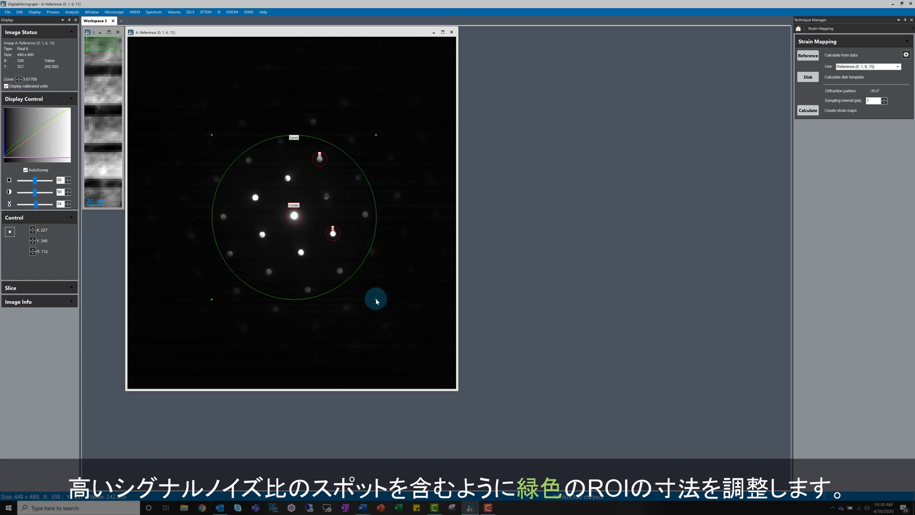
mouse_move(376, 299)
mouse_down()
mouse_move(399, 324)
mouse_move(378, 299)
mouse_up()
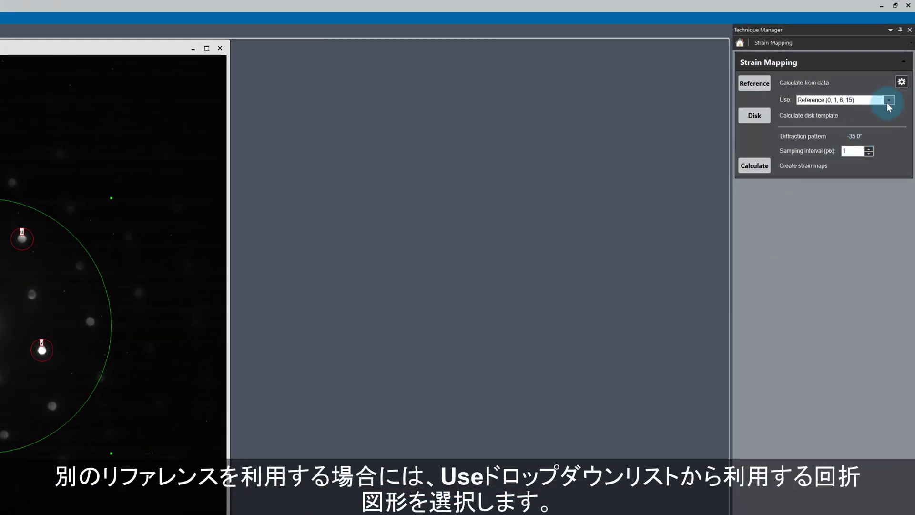
click(888, 101)
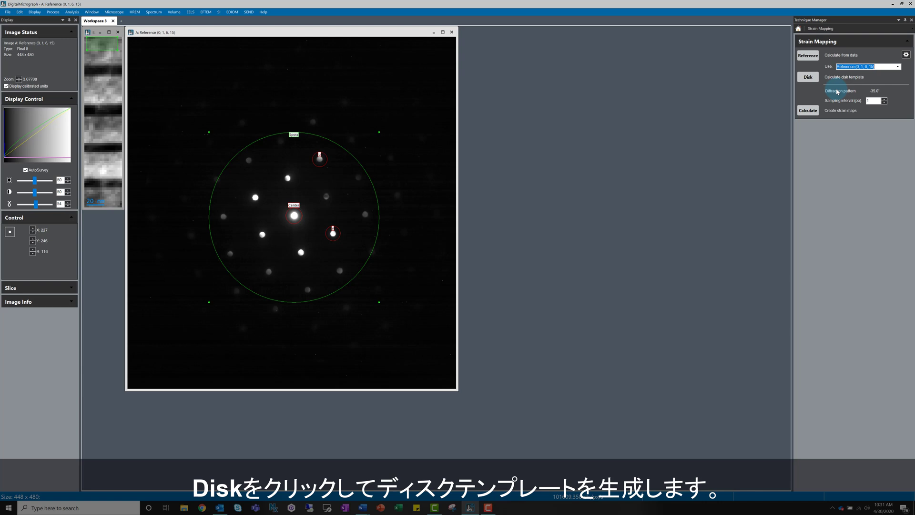
Step: Calculate the disk template from the reference pattern
click(807, 77)
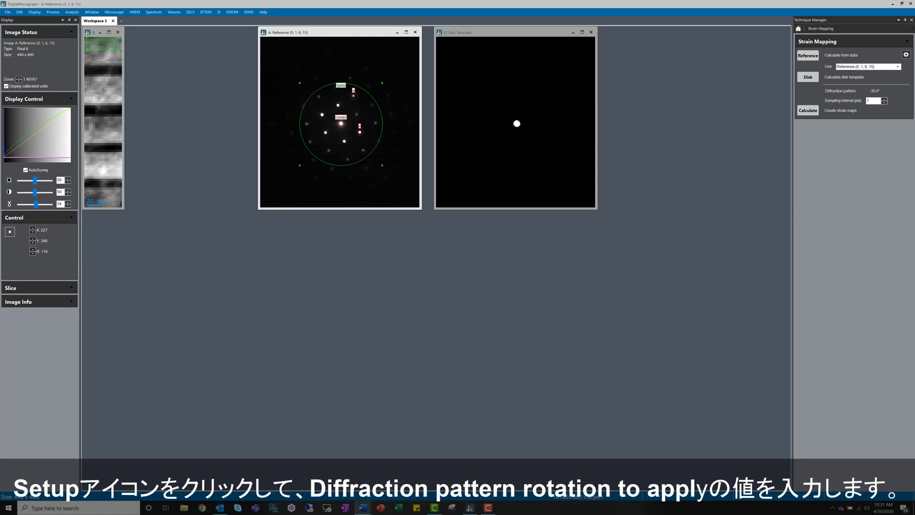
Step: Keep the diffraction pattern rotation at -35.0° in Strain Analysis Setup and confirm
click(906, 55)
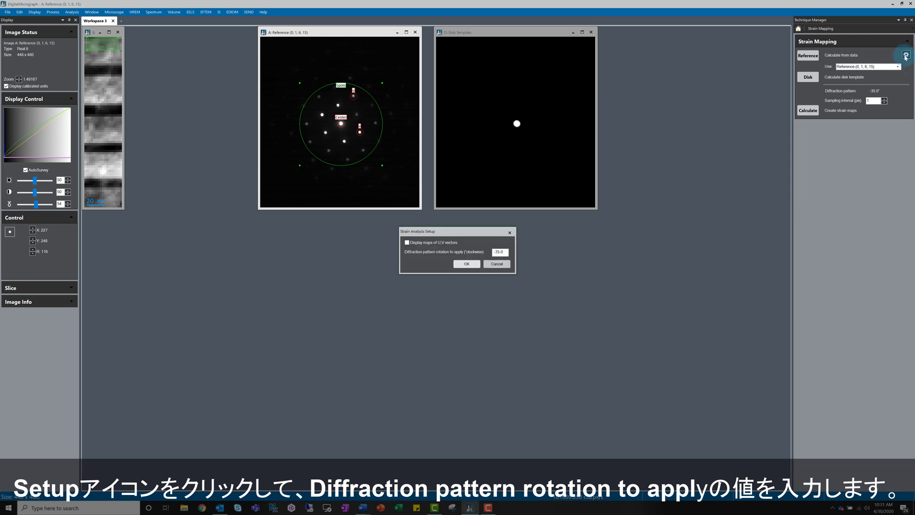
double_click(496, 251)
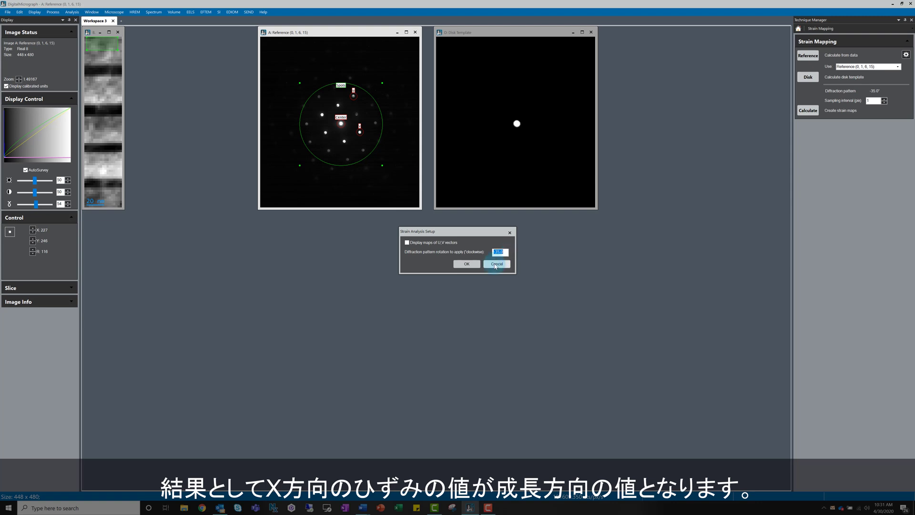
click(468, 264)
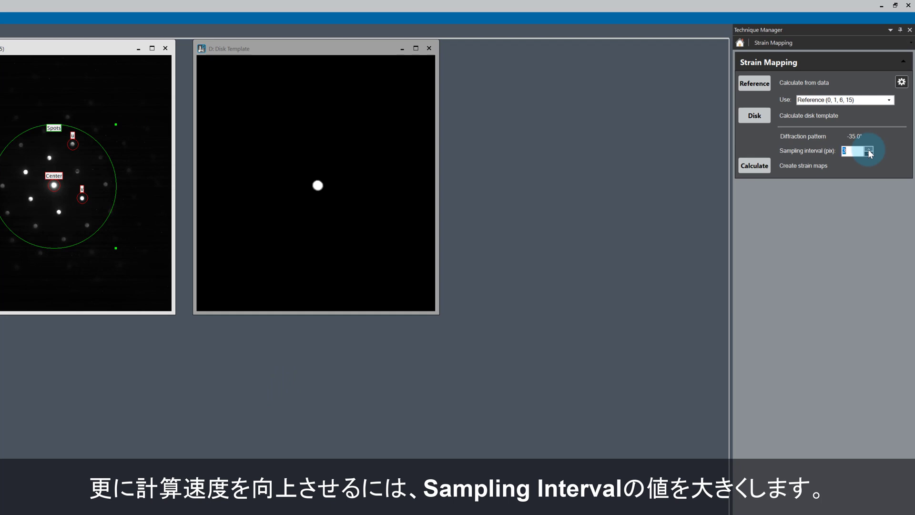
Step: Lower the strain mapping sampling interval to 1 px
click(869, 155)
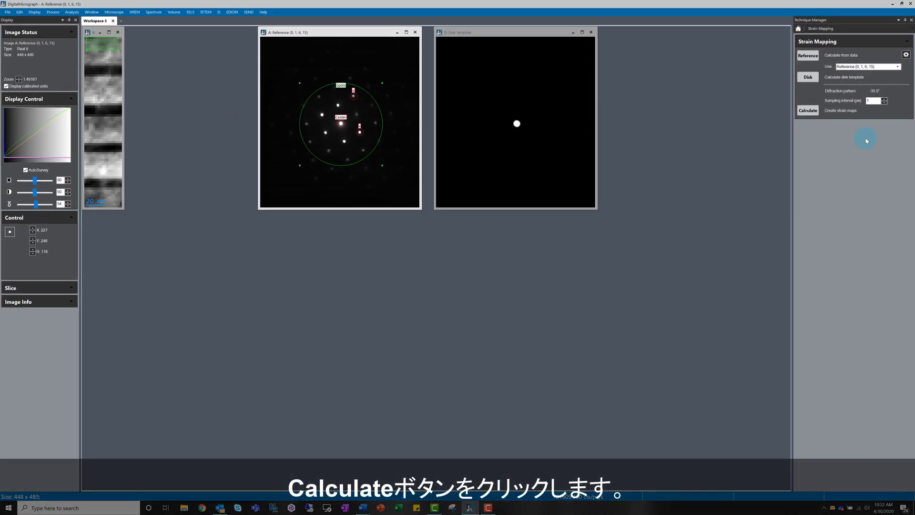
Step: Calculate the Exx, Eyy, Exy and Rotation strain maps and select the Strain Exx map
click(808, 111)
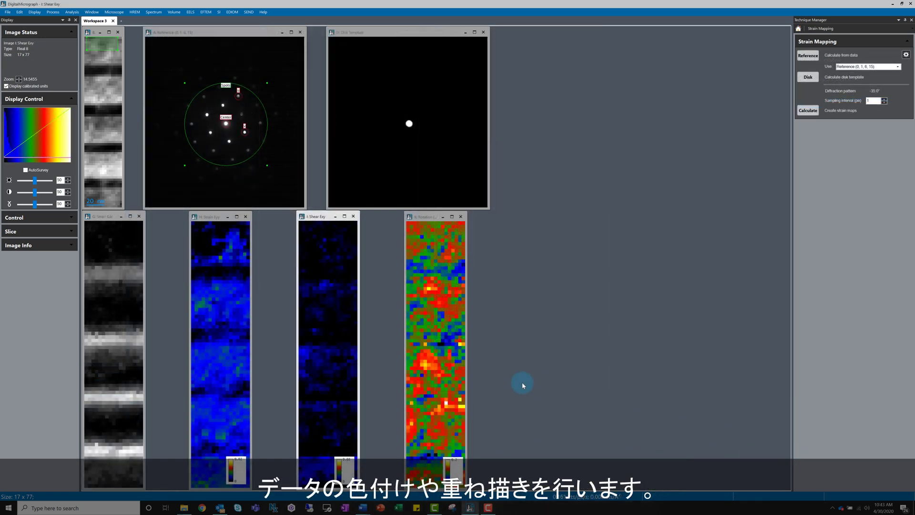
click(94, 367)
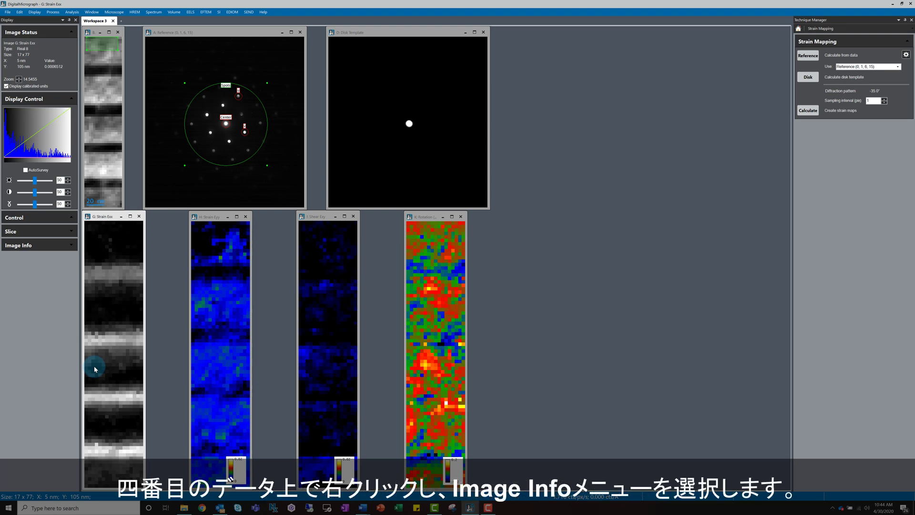
Step: Switch the Strain Exx map from greyscale to the Temperature colour table in Image Info
right_click(94, 365)
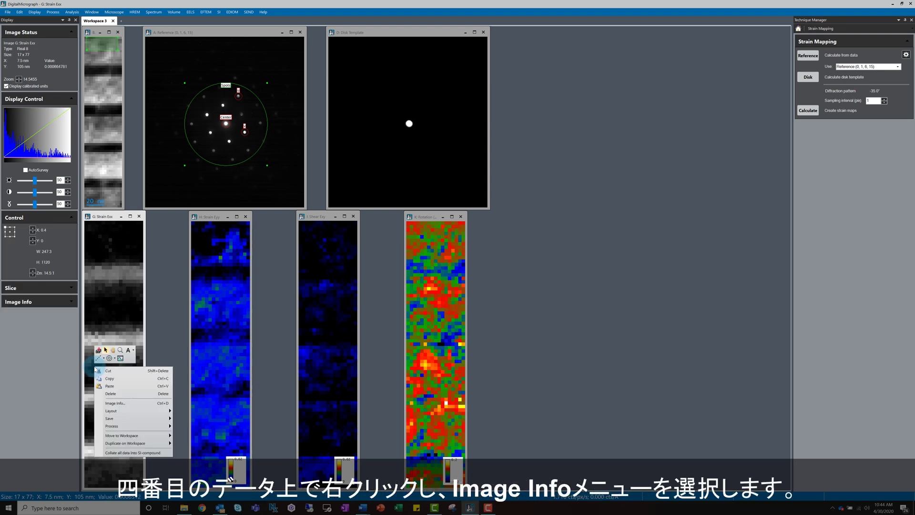
click(125, 404)
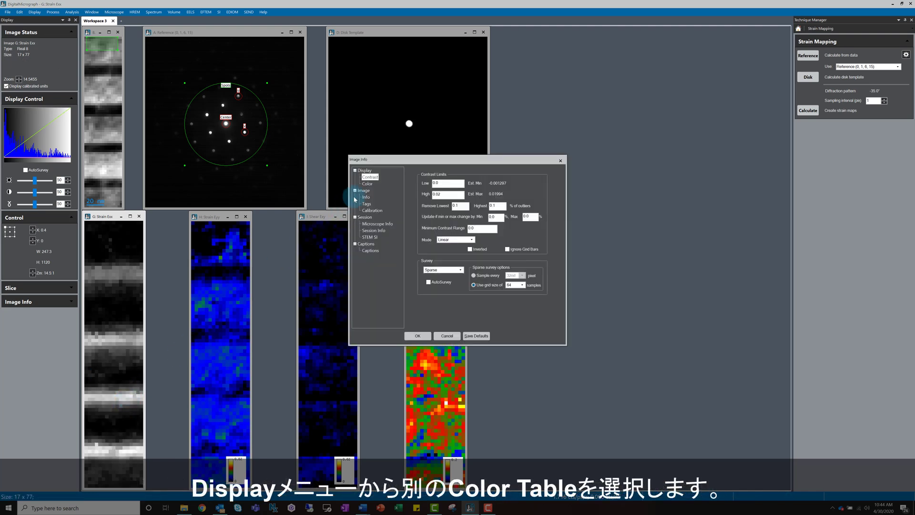
click(367, 183)
click(474, 199)
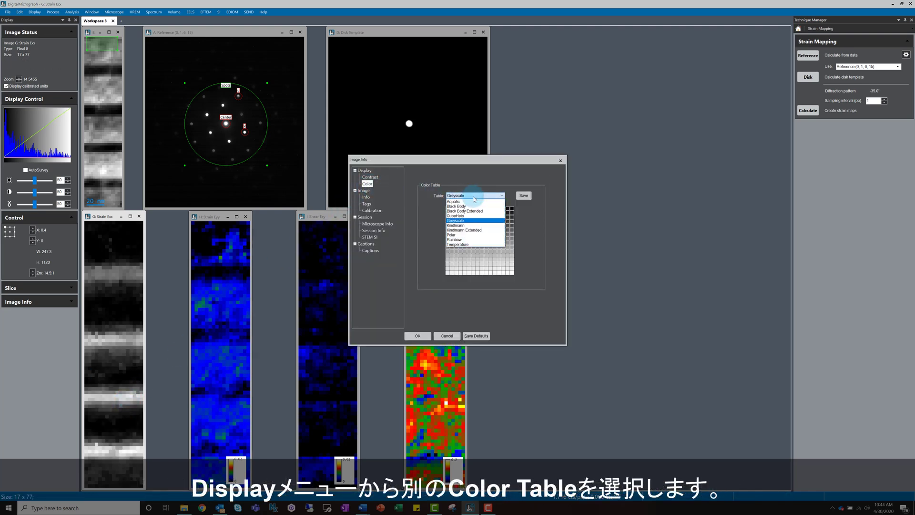
click(458, 247)
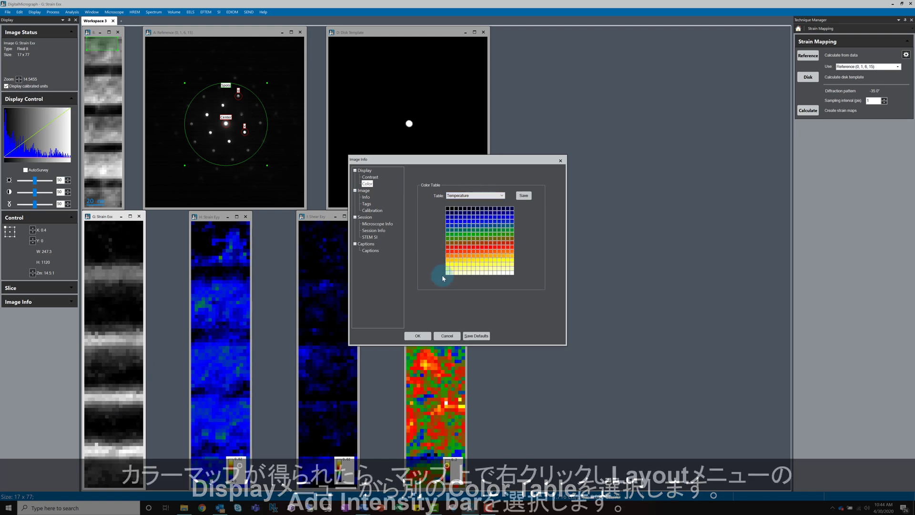
click(416, 336)
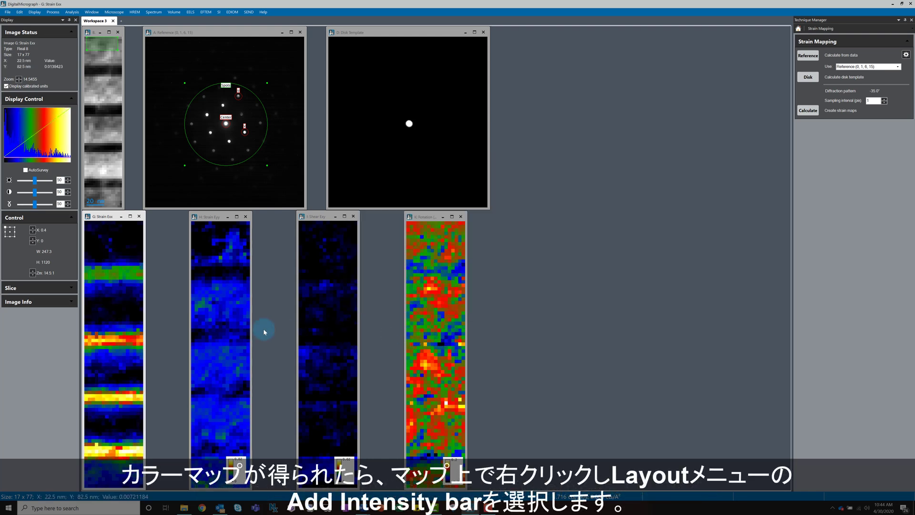
Step: Add an intensity bar showing the Temperature colour scale to the Strain Exx map
right_click(115, 322)
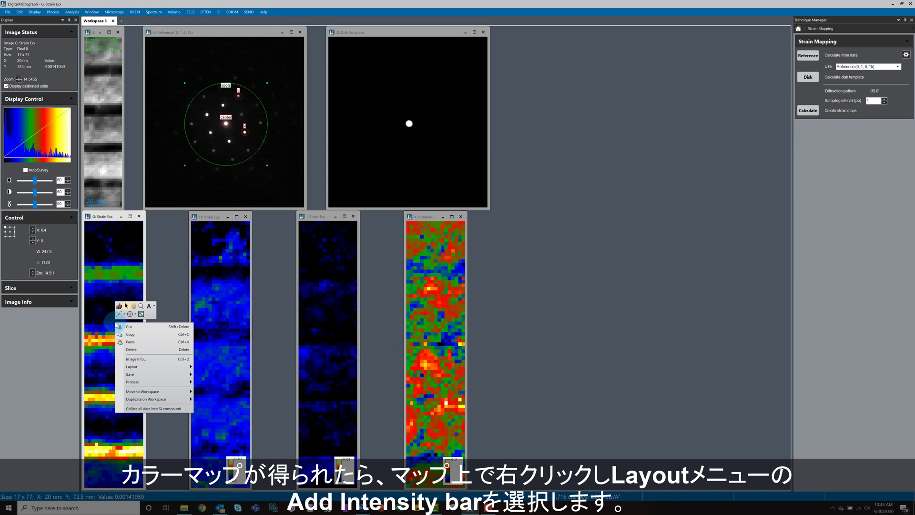
mouse_move(143, 367)
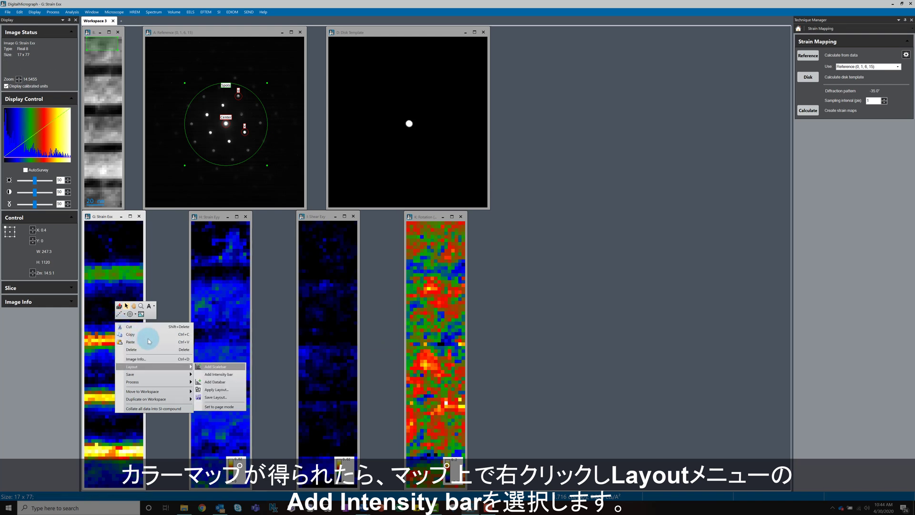
click(218, 374)
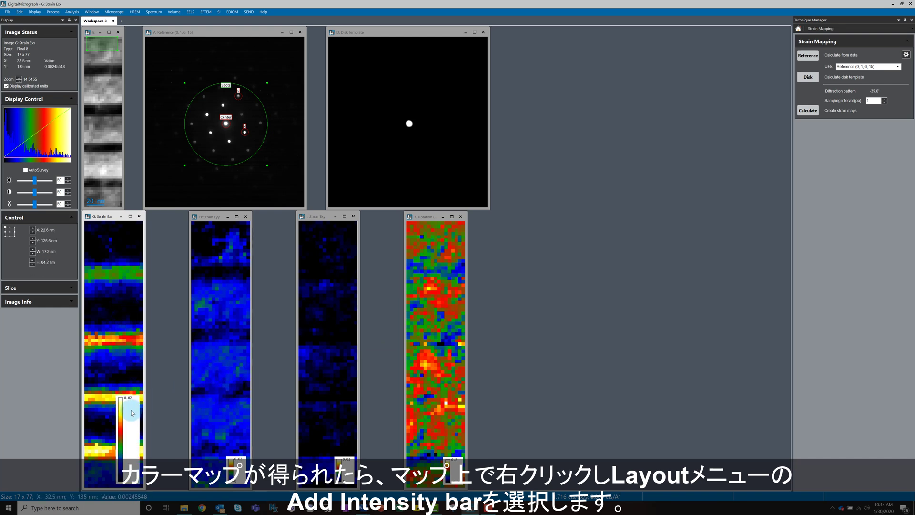